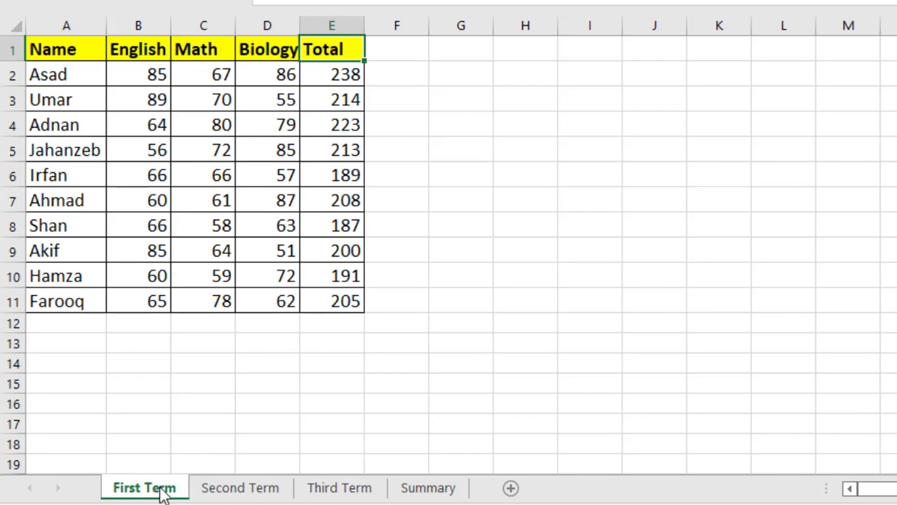
Step: Look over the First, Second and Third Term score tables, ending on the empty Summary sheet
{"action": "left_click", "coordinate": [224, 490]}
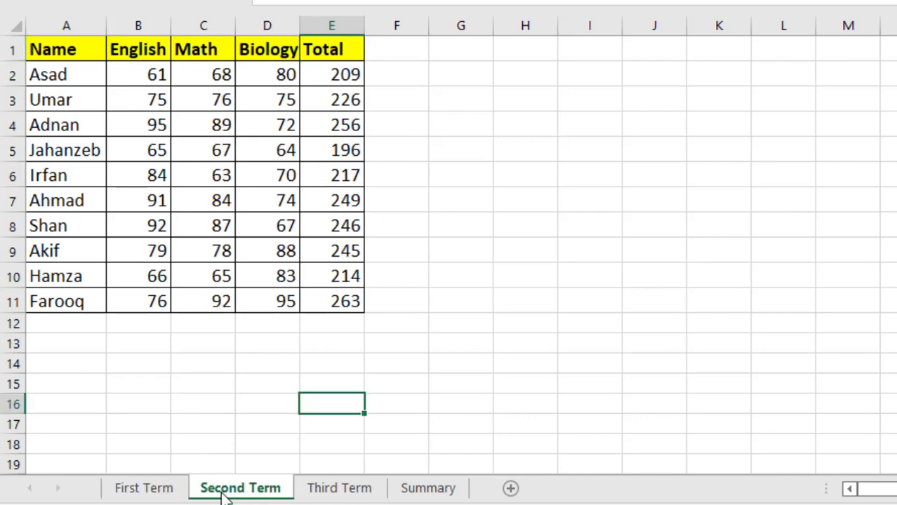
{"action": "left_click", "coordinate": [319, 488]}
{"action": "left_click", "coordinate": [427, 492]}
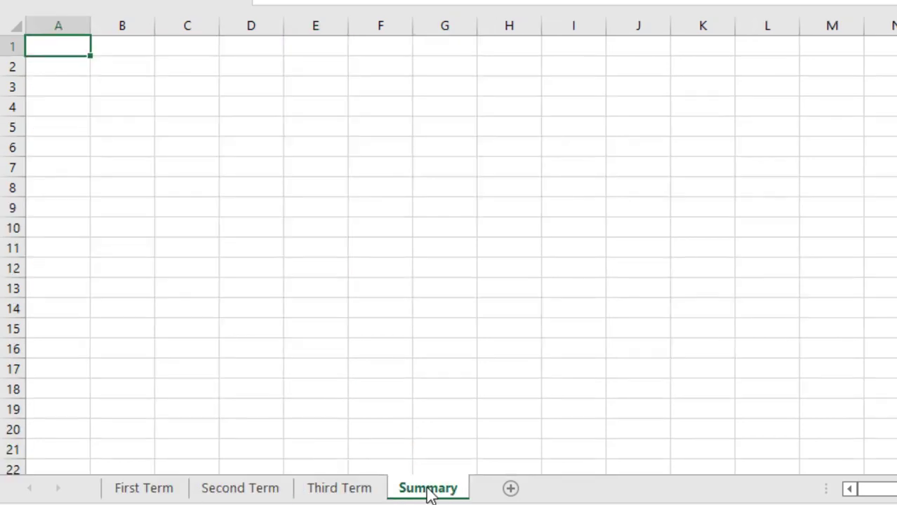
{"action": "left_click", "coordinate": [137, 492]}
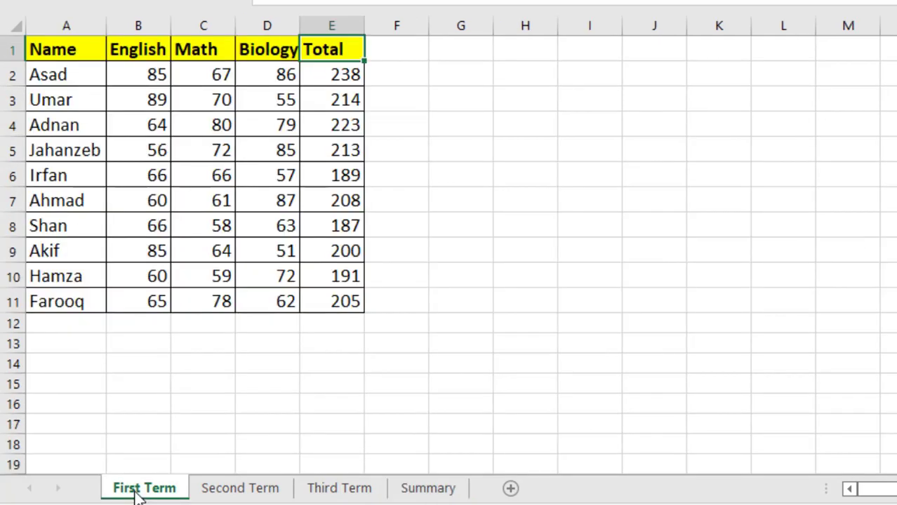
{"action": "left_click", "coordinate": [219, 493]}
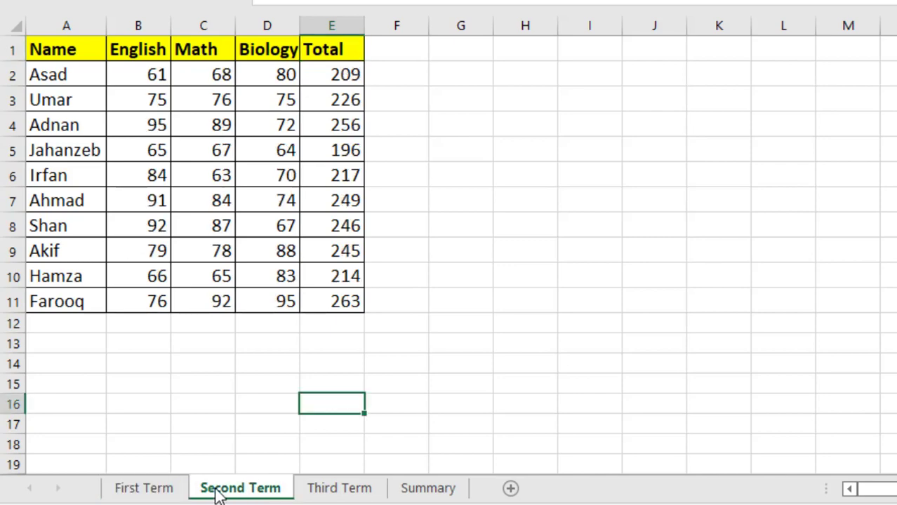
{"action": "left_click", "coordinate": [321, 494]}
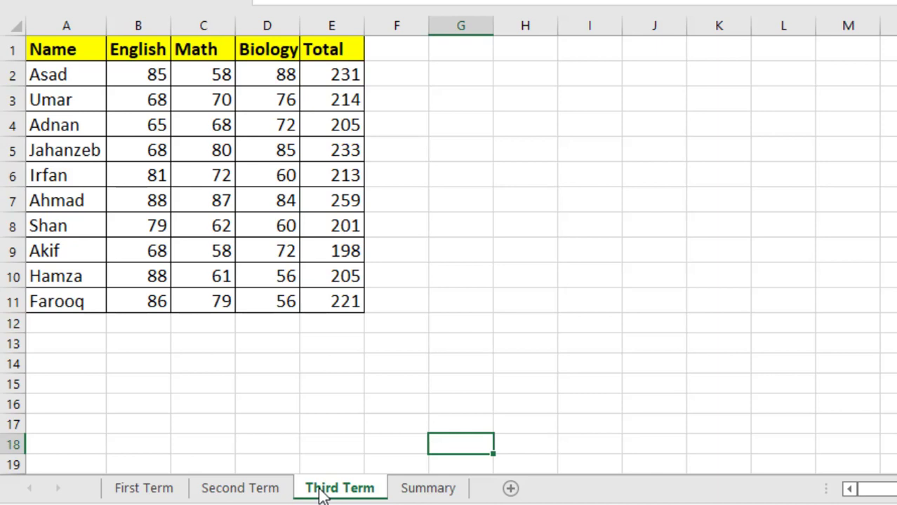
{"action": "left_click", "coordinate": [422, 493]}
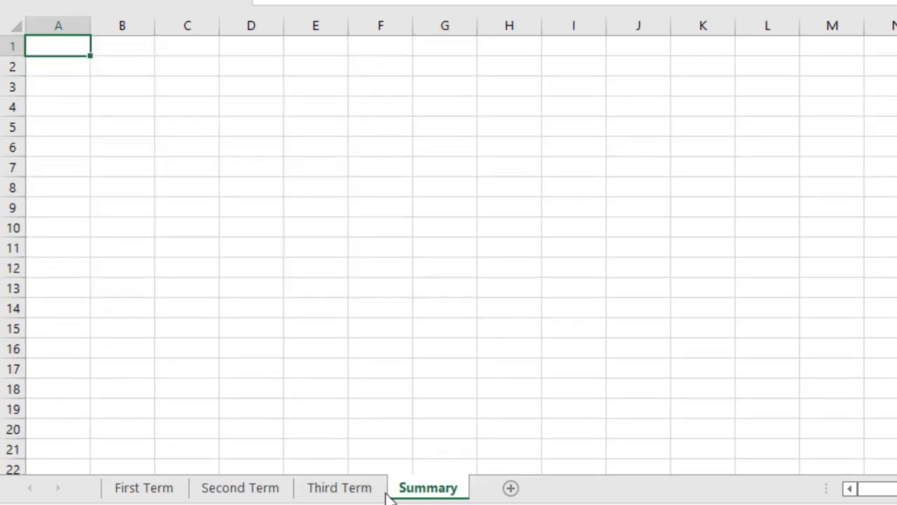
Step: Review the Third, Second and First Term tables again, returning to the Summary sheet
{"action": "left_click", "coordinate": [343, 490]}
{"action": "left_click", "coordinate": [261, 491]}
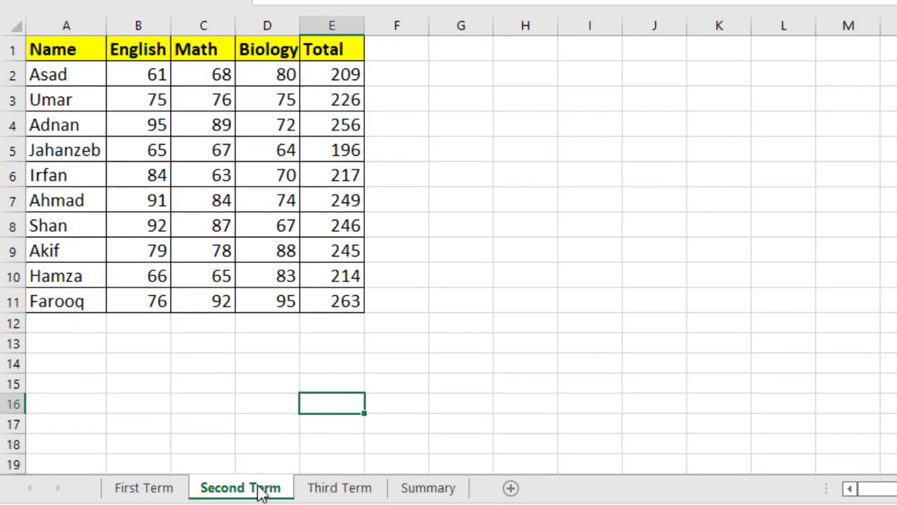
{"action": "left_click", "coordinate": [140, 489]}
{"action": "left_click", "coordinate": [429, 491]}
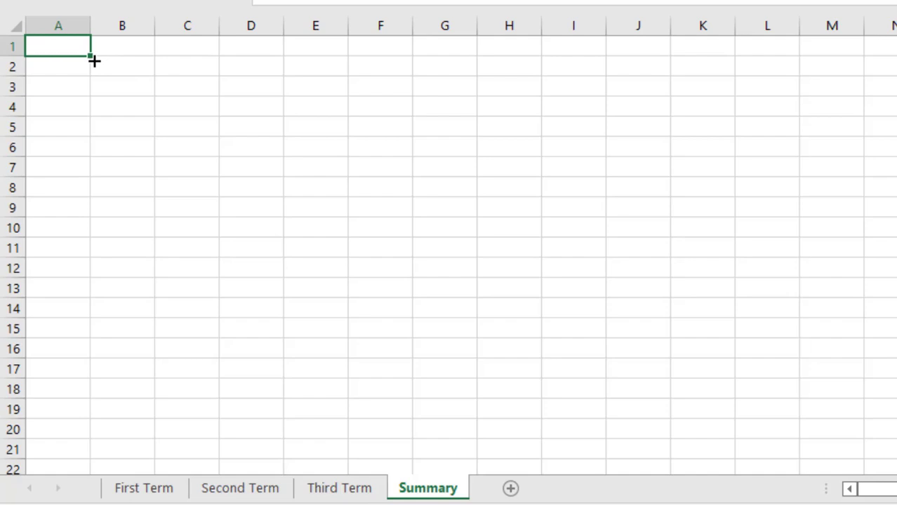
{"action": "left_click", "coordinate": [145, 490]}
{"action": "left_click", "coordinate": [239, 490]}
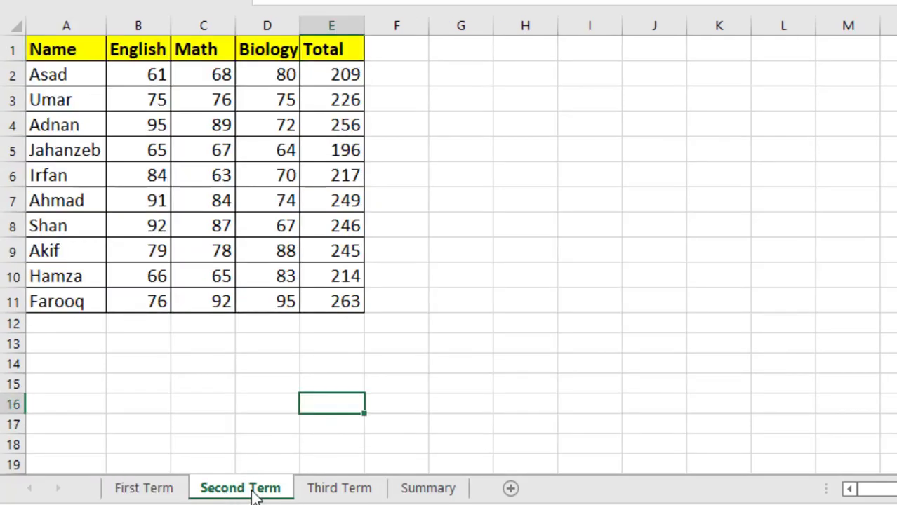
{"action": "left_click", "coordinate": [316, 491]}
{"action": "left_click", "coordinate": [414, 493]}
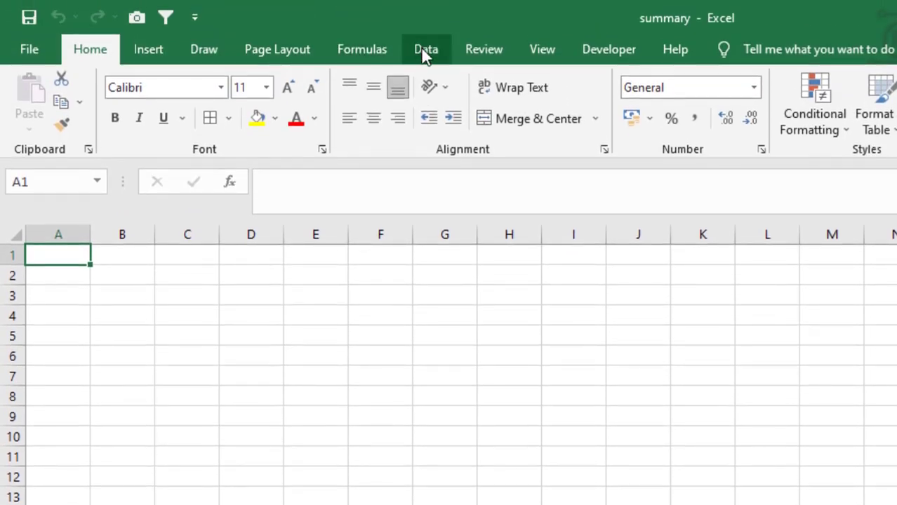
Step: Open Consolidate from the Data tab's Data Tools and move the dialog clear of the sheet
{"action": "left_click", "coordinate": [425, 50]}
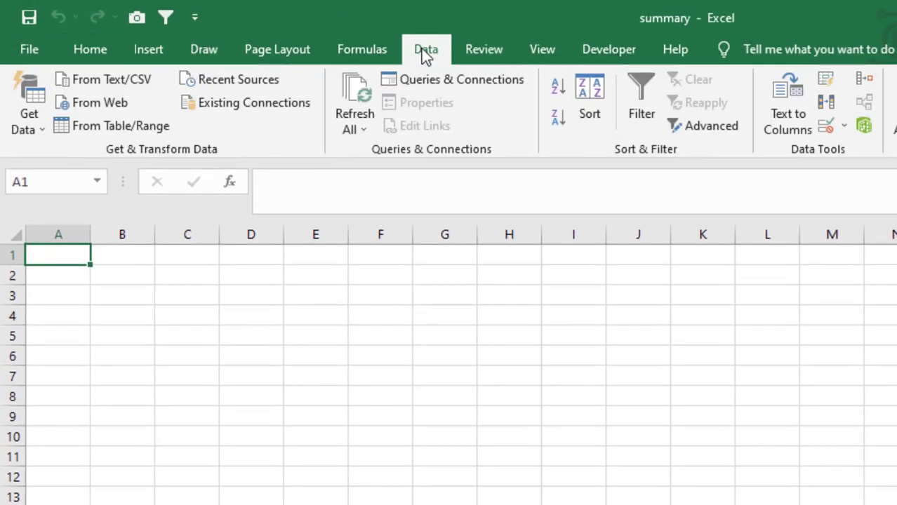
{"action": "left_click", "coordinate": [861, 80]}
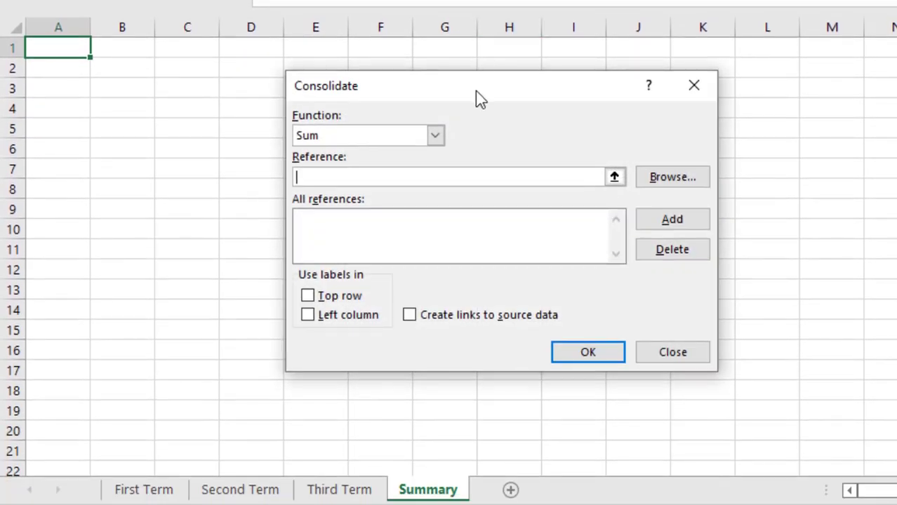
{"action": "left_click_drag", "start_coordinate": [475, 91], "coordinate": [487, 89]}
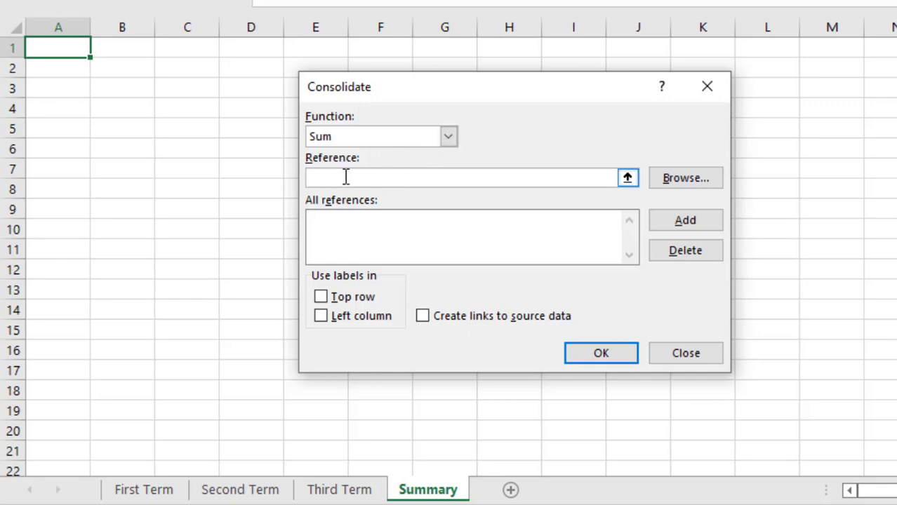
Step: Add the A1:E11 tables of First Term, Second Term and Third Term as consolidation references
{"action": "left_click", "coordinate": [145, 491]}
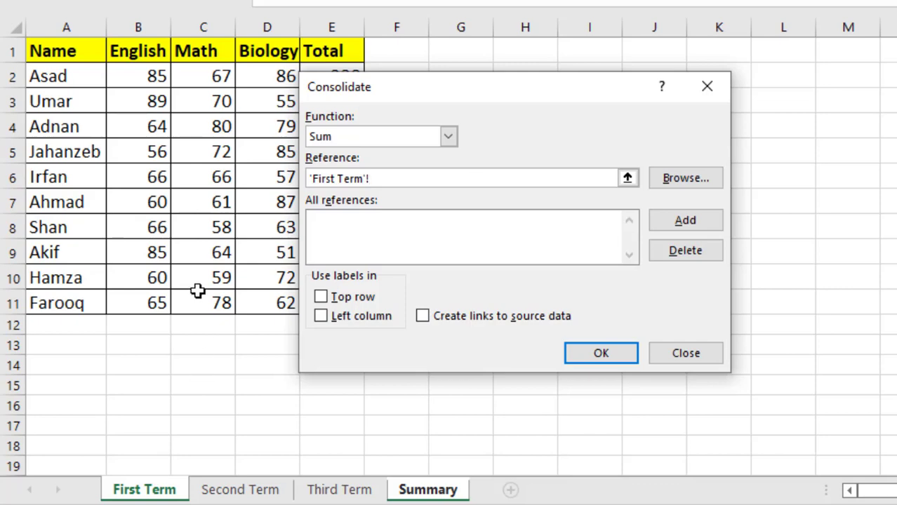
{"action": "mouse_move", "coordinate": [54, 51]}
{"action": "left_mouse_down"}
{"action": "mouse_move", "coordinate": [328, 283]}
{"action": "mouse_move", "coordinate": [330, 300]}
{"action": "left_mouse_up"}
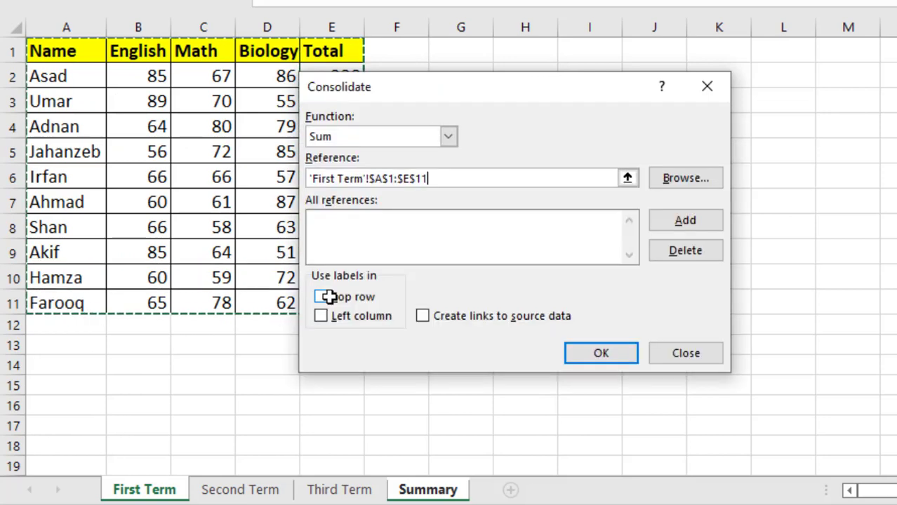
{"action": "left_click", "coordinate": [666, 218]}
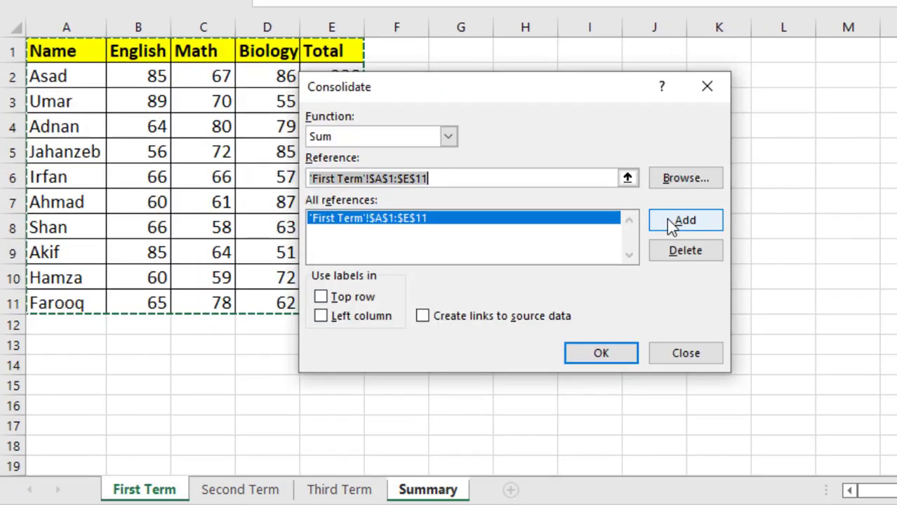
{"action": "left_click", "coordinate": [242, 490]}
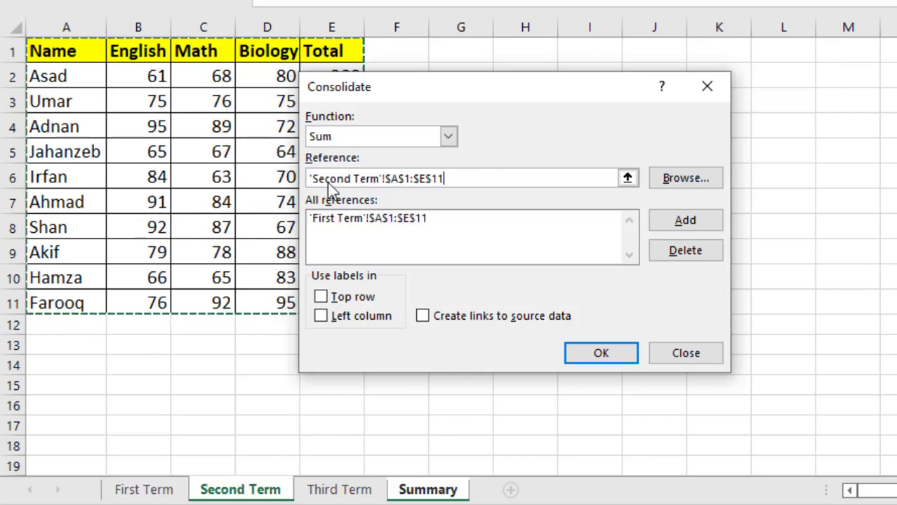
{"action": "left_click", "coordinate": [674, 219]}
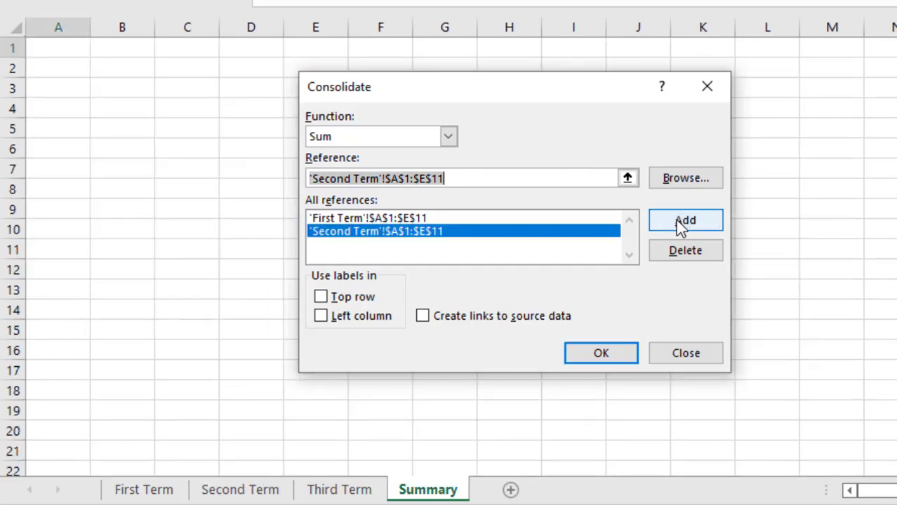
{"action": "left_click", "coordinate": [325, 495]}
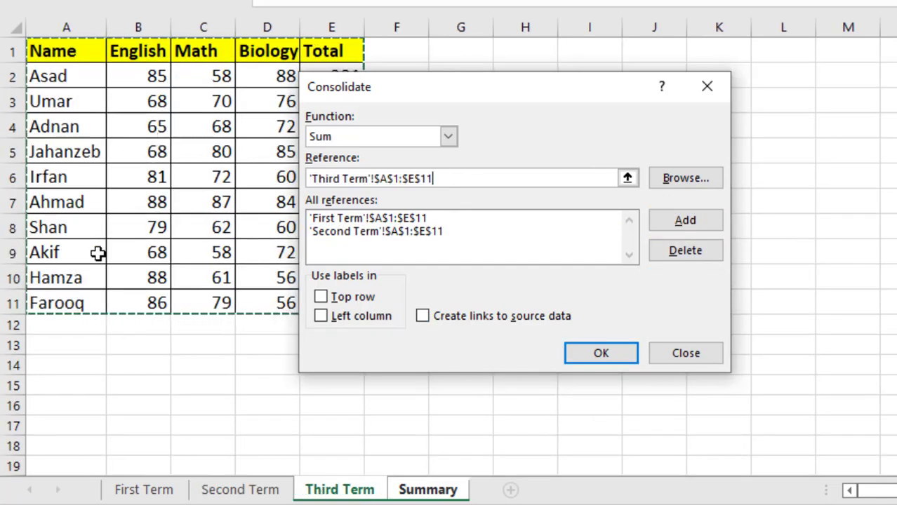
{"action": "left_click", "coordinate": [681, 223]}
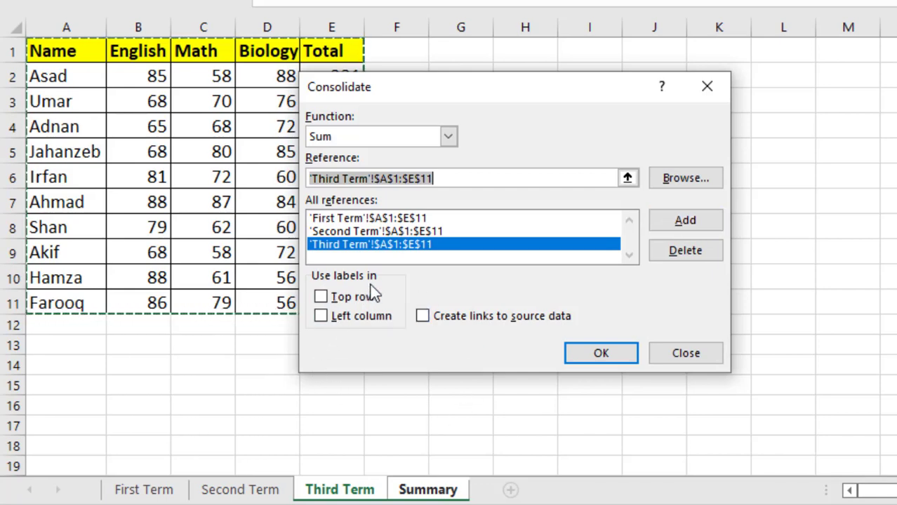
Step: Enable Top row, Left column and Create links to source data, then run the consolidation
{"action": "left_click", "coordinate": [322, 297]}
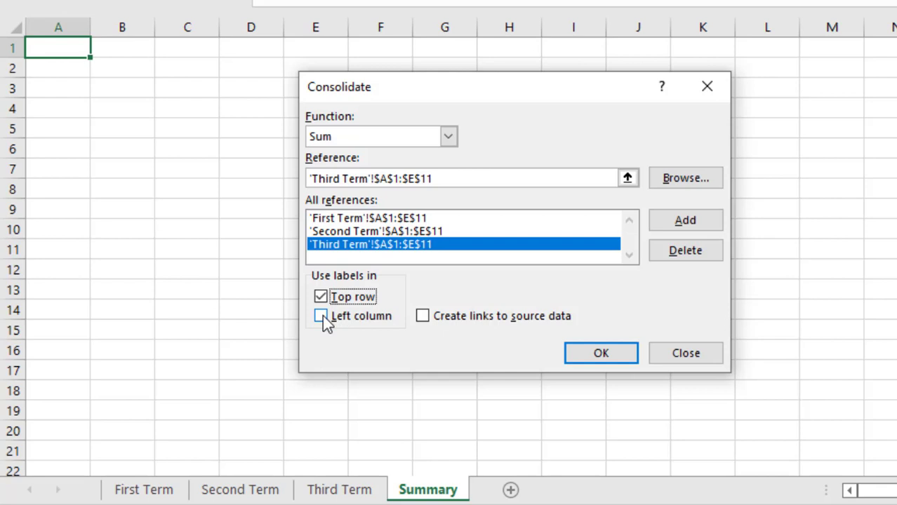
{"action": "left_click", "coordinate": [322, 317]}
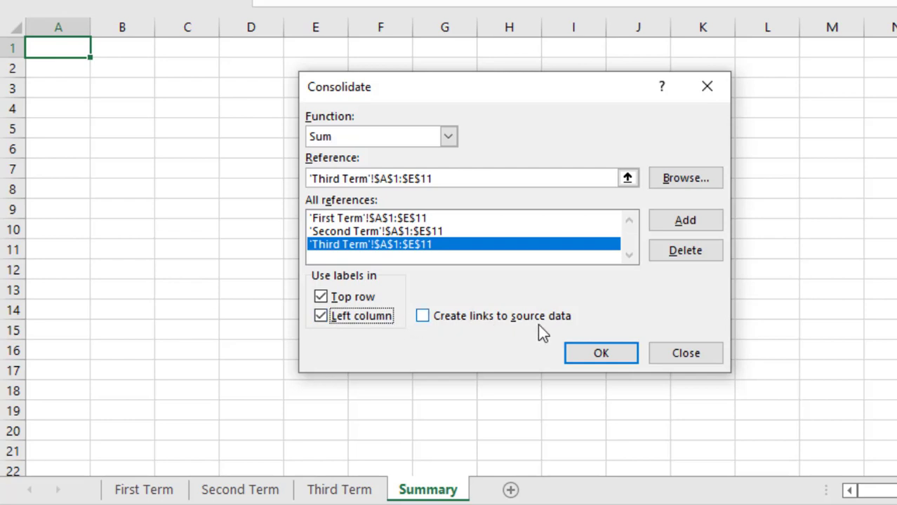
{"action": "left_click", "coordinate": [424, 317]}
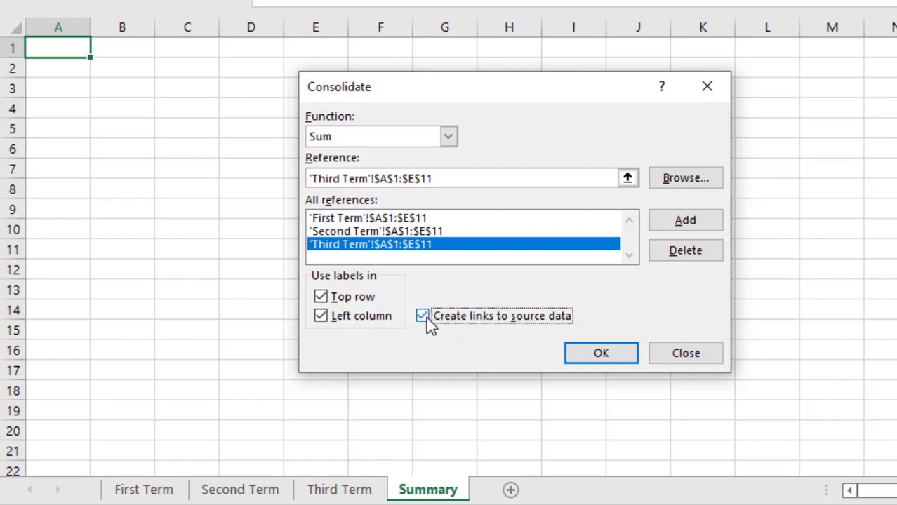
{"action": "left_click", "coordinate": [593, 356]}
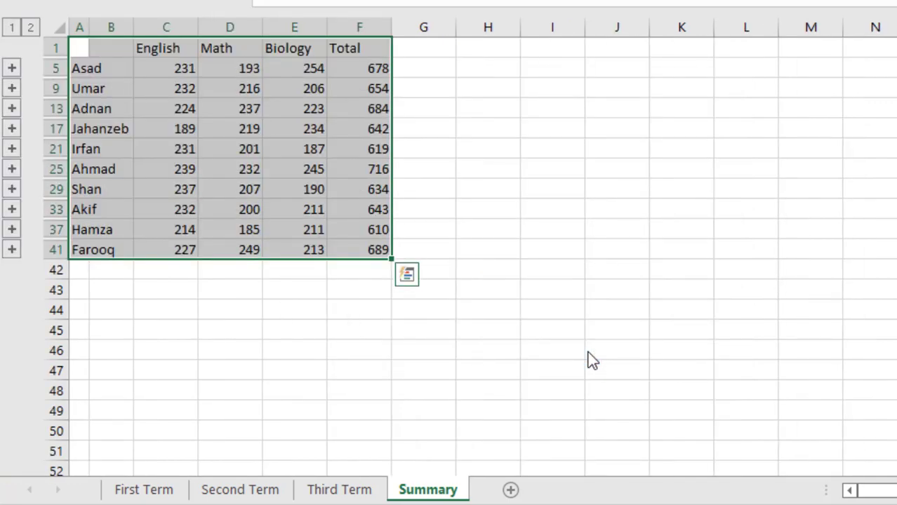
Step: Check the first student's sums (English 231, Math 193, Biology 254, total 678), then go to First Term
{"action": "left_click", "coordinate": [312, 283]}
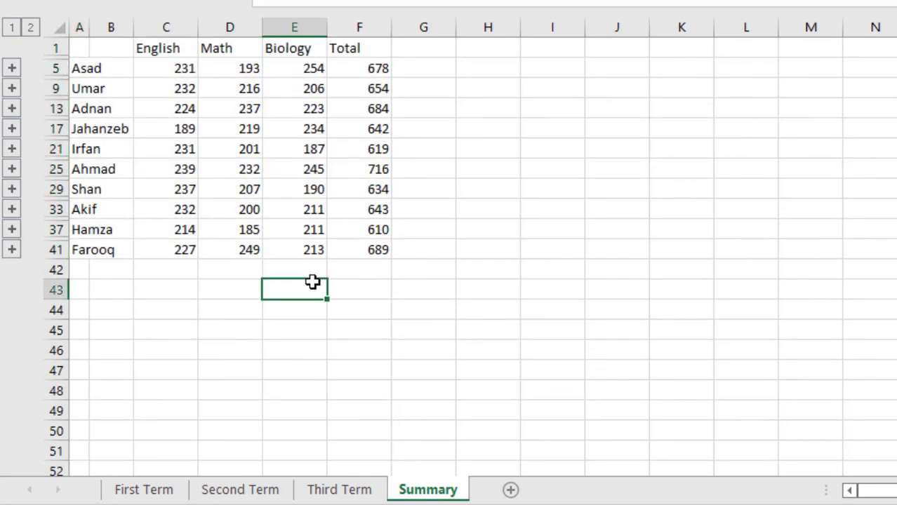
{"action": "left_click", "coordinate": [103, 71]}
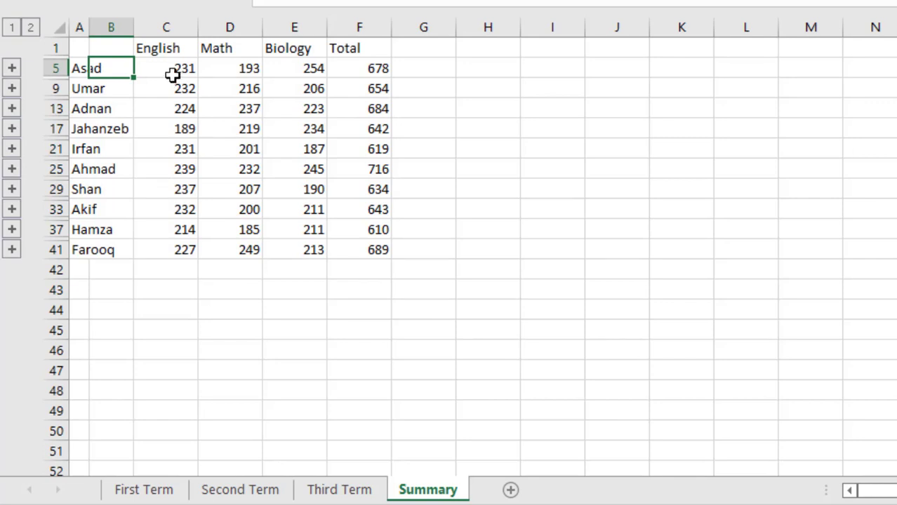
{"action": "left_click", "coordinate": [172, 71]}
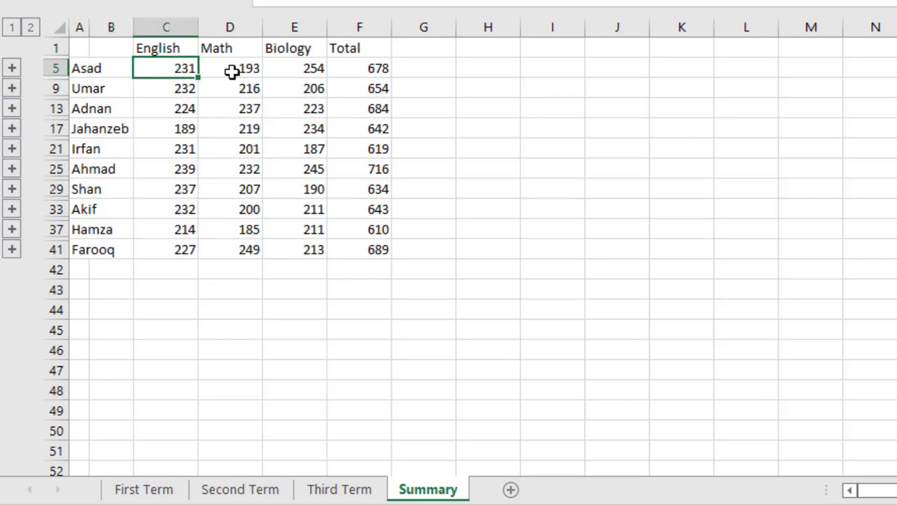
{"action": "left_click", "coordinate": [233, 71]}
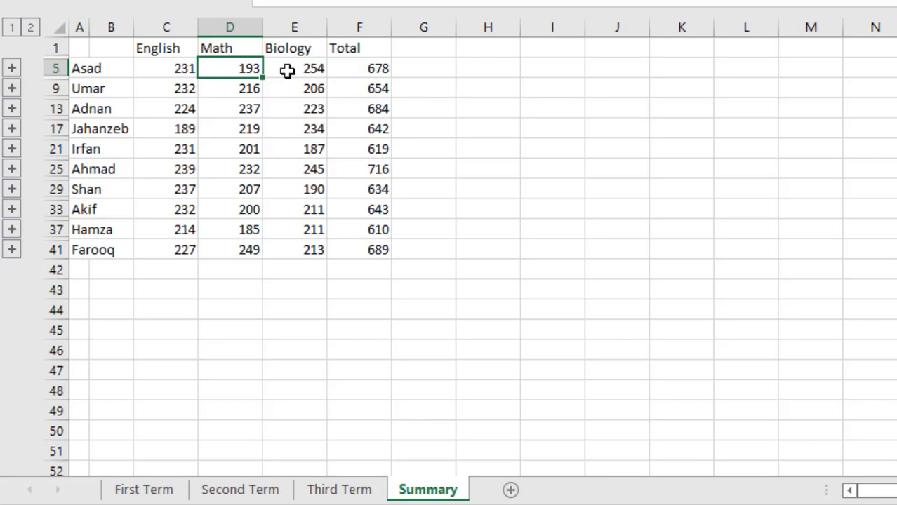
{"action": "left_click", "coordinate": [288, 71]}
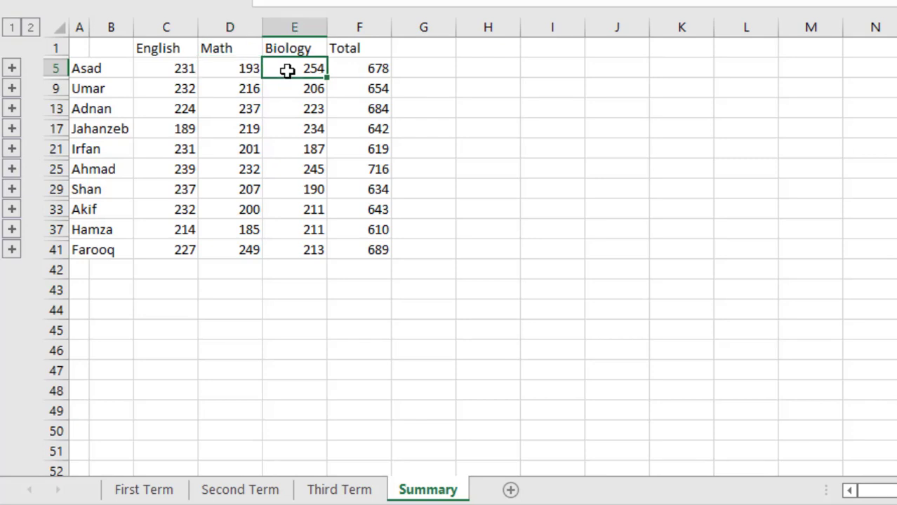
{"action": "left_click", "coordinate": [358, 71]}
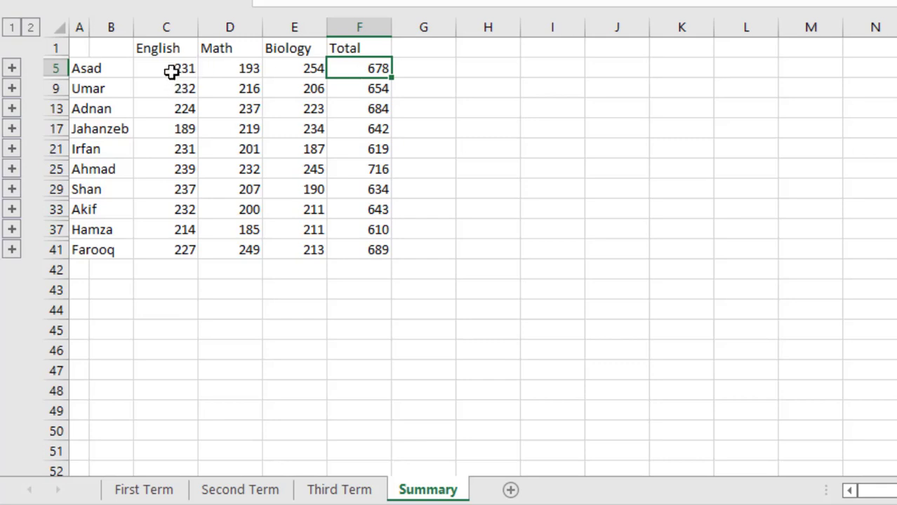
{"action": "left_click", "coordinate": [149, 69]}
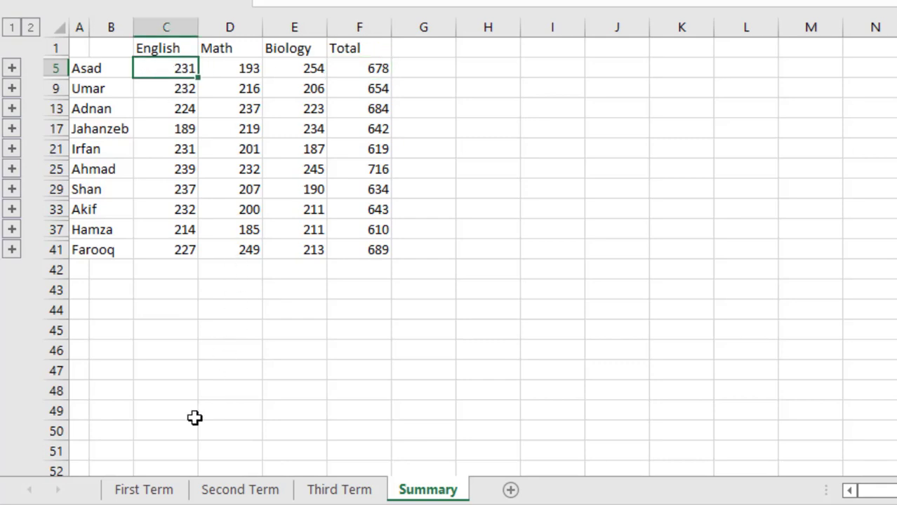
{"action": "left_click", "coordinate": [144, 490]}
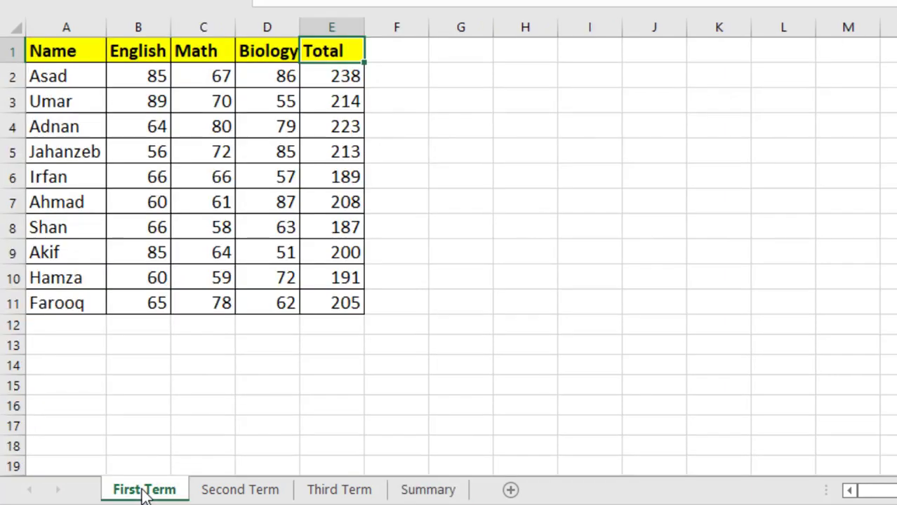
Step: Change First Term cell B2 to 55 and confirm the Summary shows English 201, total 648
{"action": "left_click", "coordinate": [141, 77]}
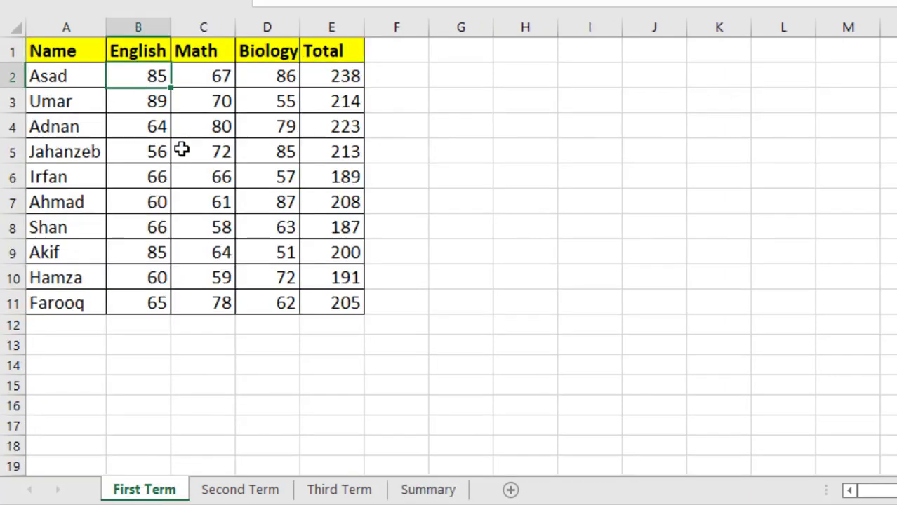
{"action": "type", "text": "5"}
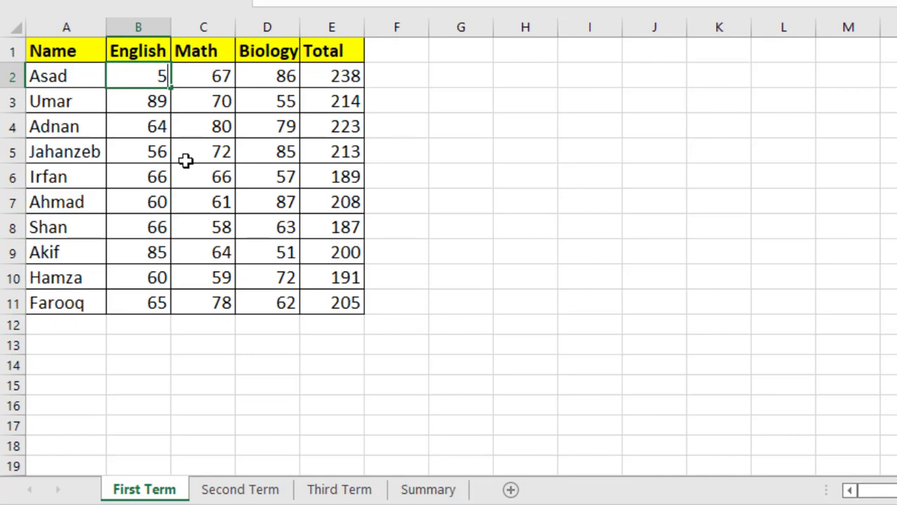
{"action": "type", "text": "5"}
{"action": "key", "text": "Return"}
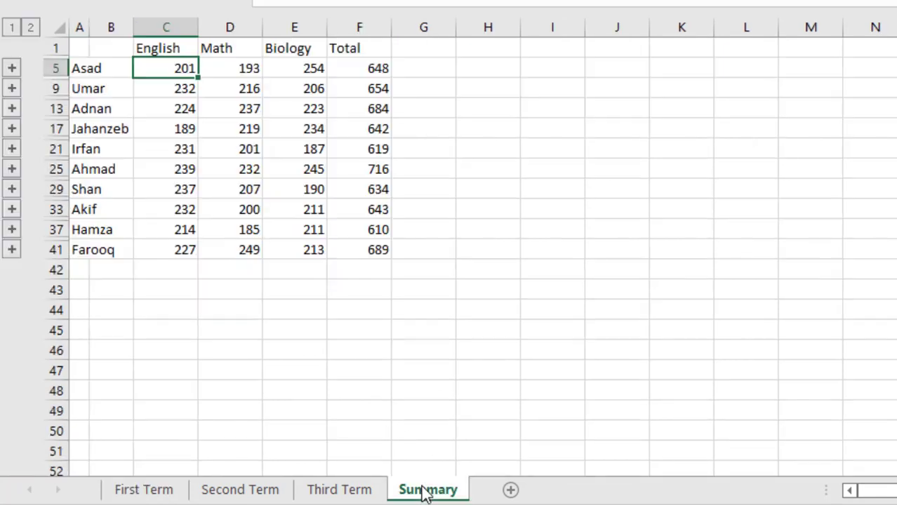
{"action": "left_click", "coordinate": [427, 491]}
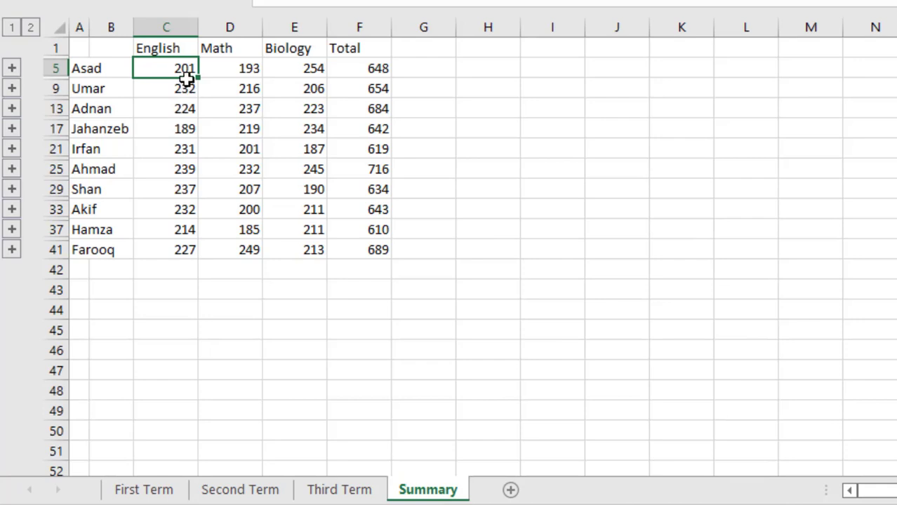